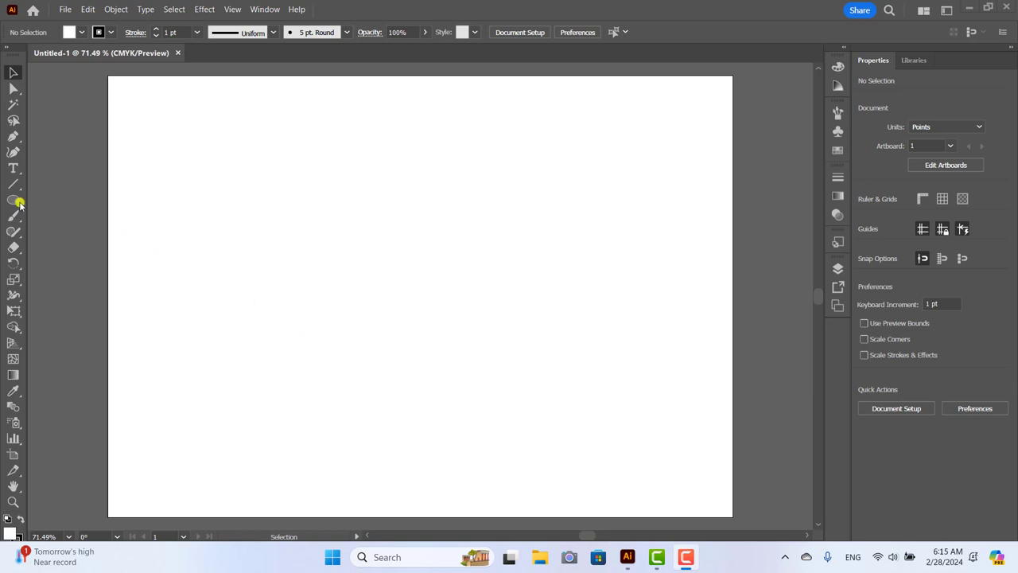
# Step: Expand the Rectangle tool's flyout to reveal the Ellipse Tool and other shape tools
pyautogui.moveTo(13, 200); pyautogui.dragTo(76, 202)
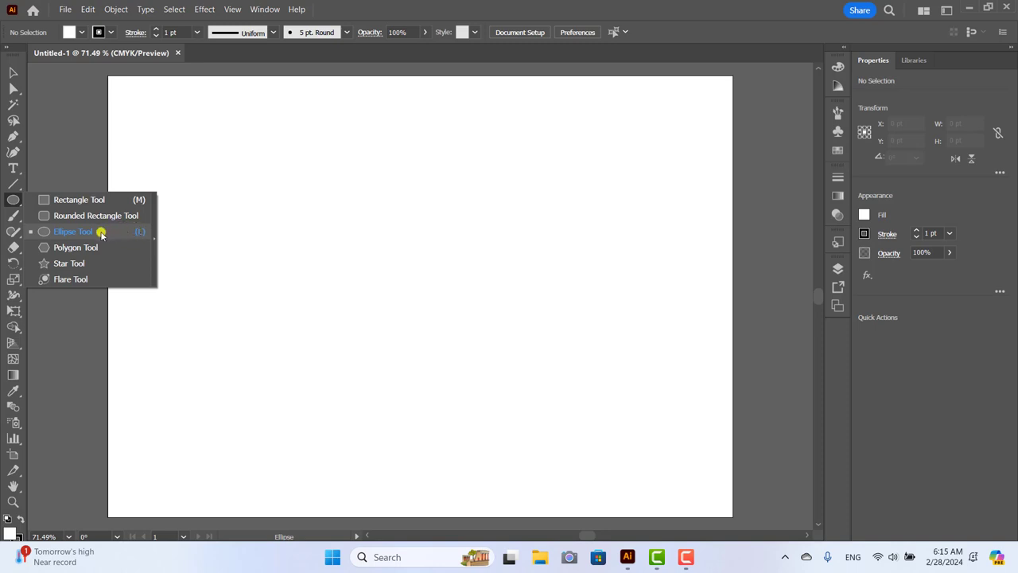
# Step: Create an ellipse 300 pt wide and 250 pt tall using the Ellipse dialog
pyautogui.click(101, 233)
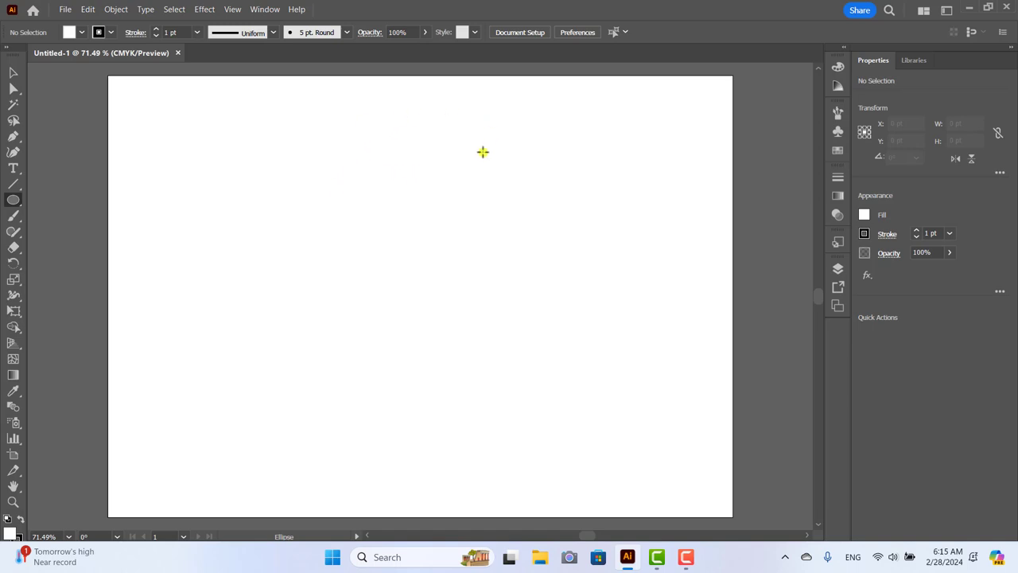
pyautogui.click(342, 189)
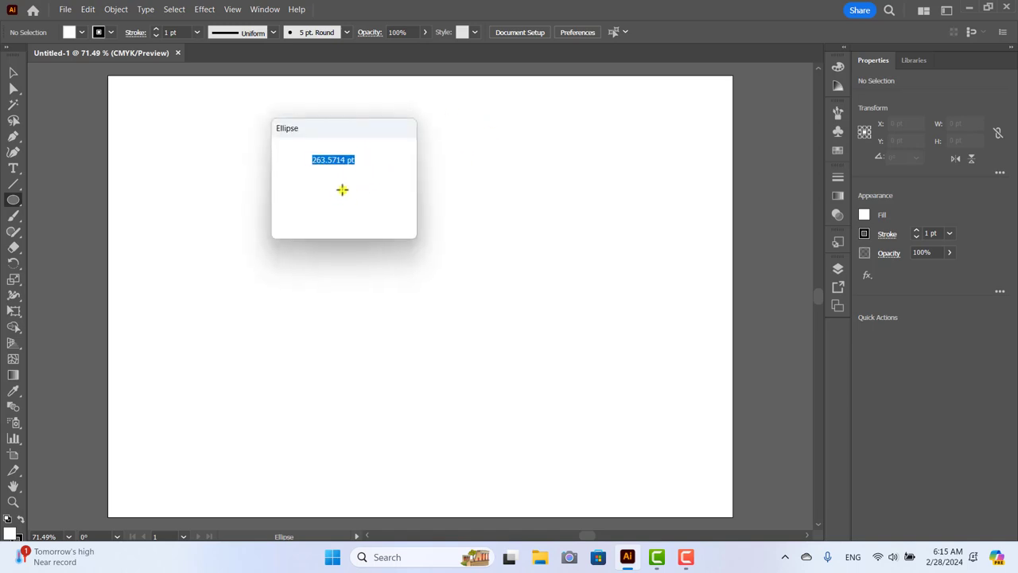
pyautogui.moveTo(342, 125); pyautogui.dragTo(419, 125)
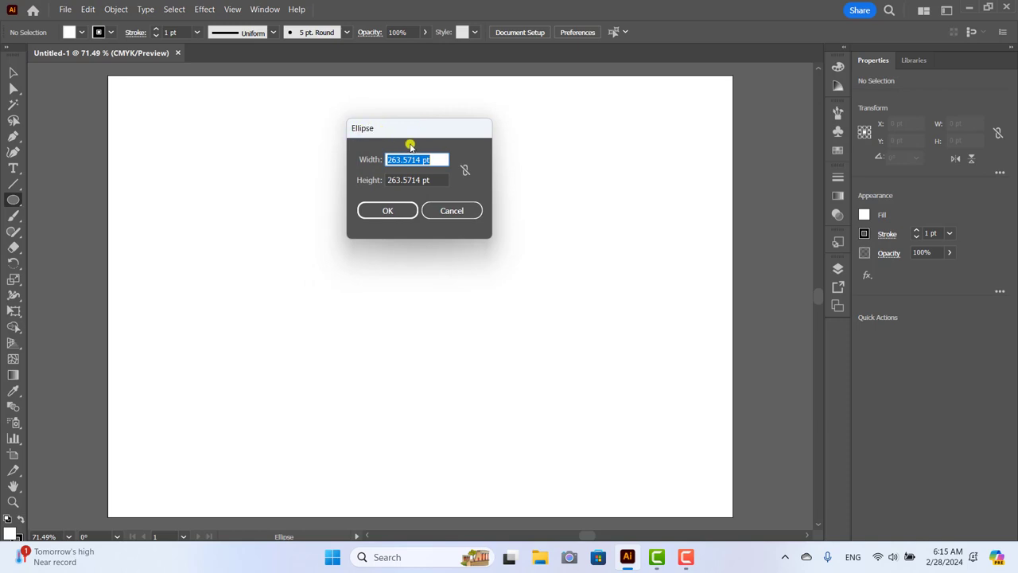
pyautogui.click(445, 180)
pyautogui.moveTo(444, 180); pyautogui.dragTo(373, 183)
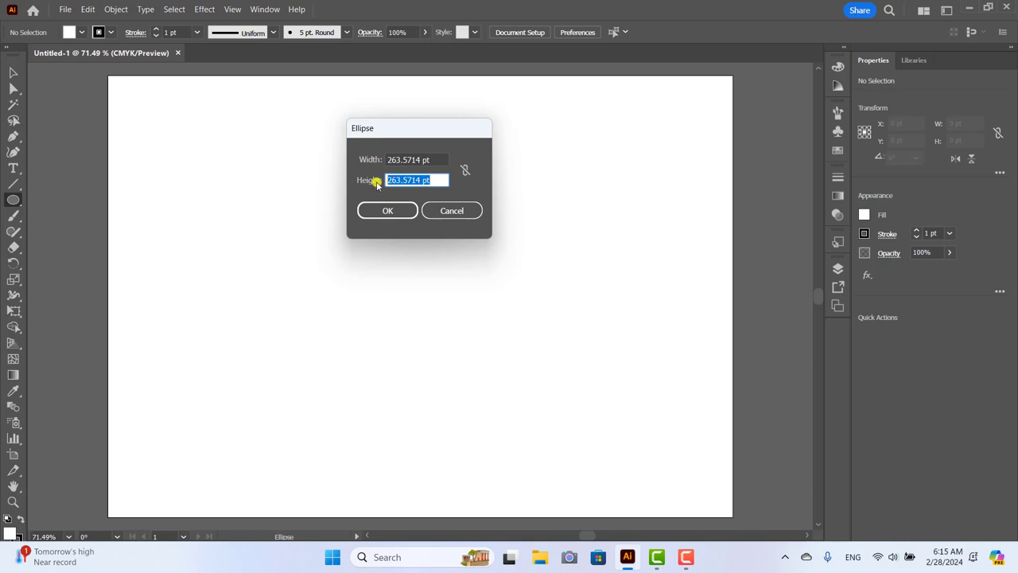
pyautogui.click(430, 160)
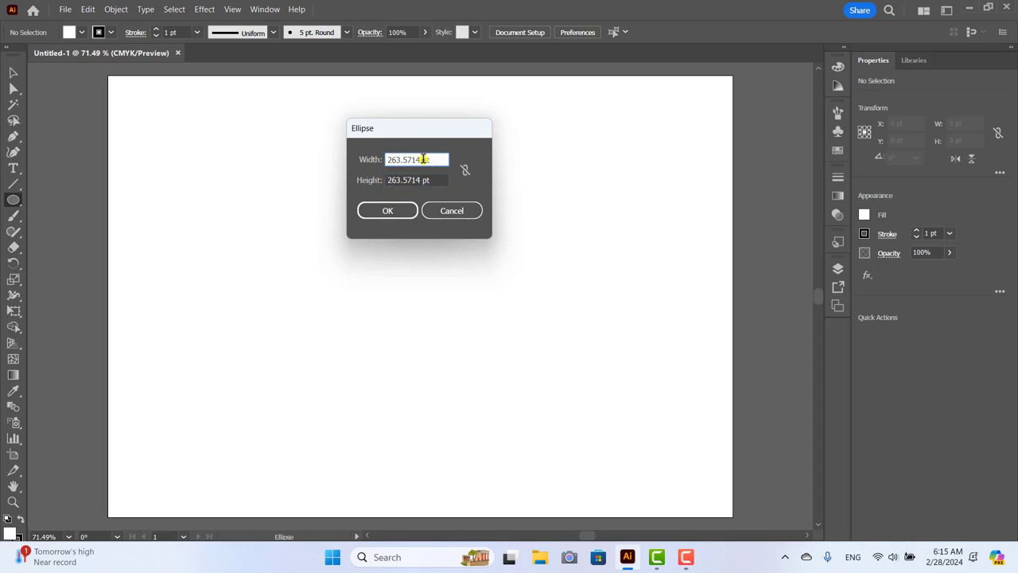
pyautogui.moveTo(432, 160); pyautogui.dragTo(364, 164)
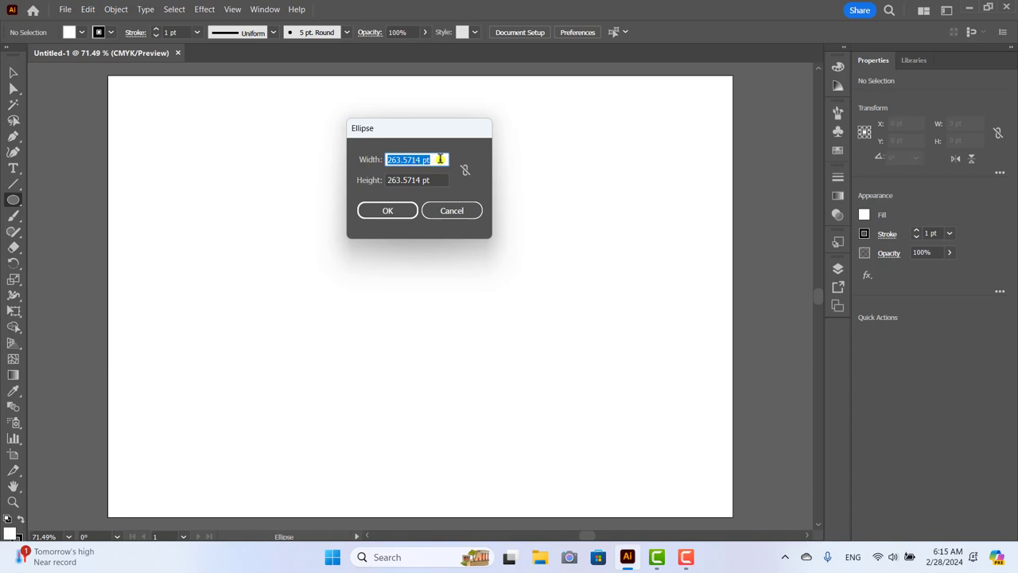
pyautogui.write('300')
pyautogui.press('Tab')
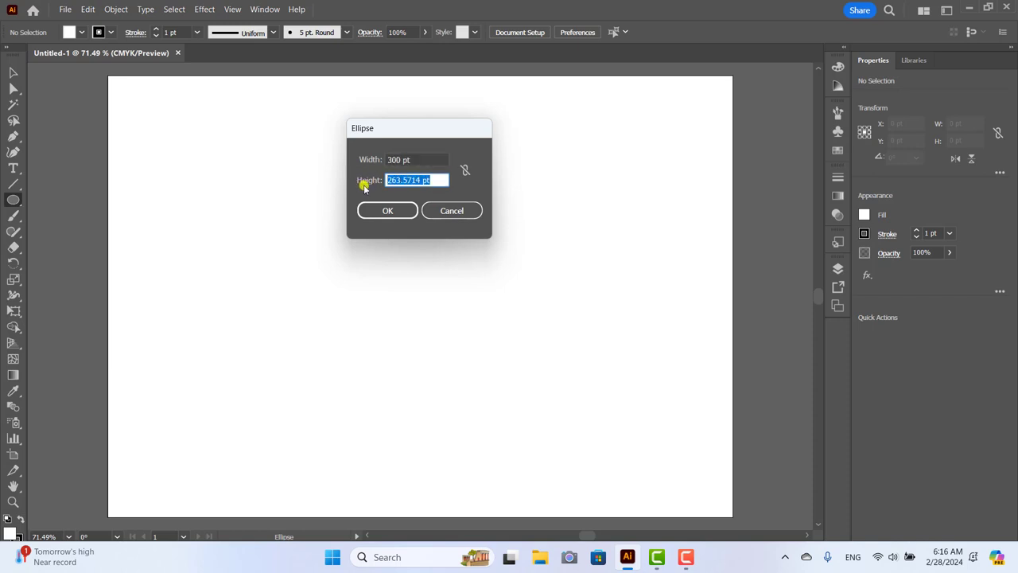
pyautogui.write('250')
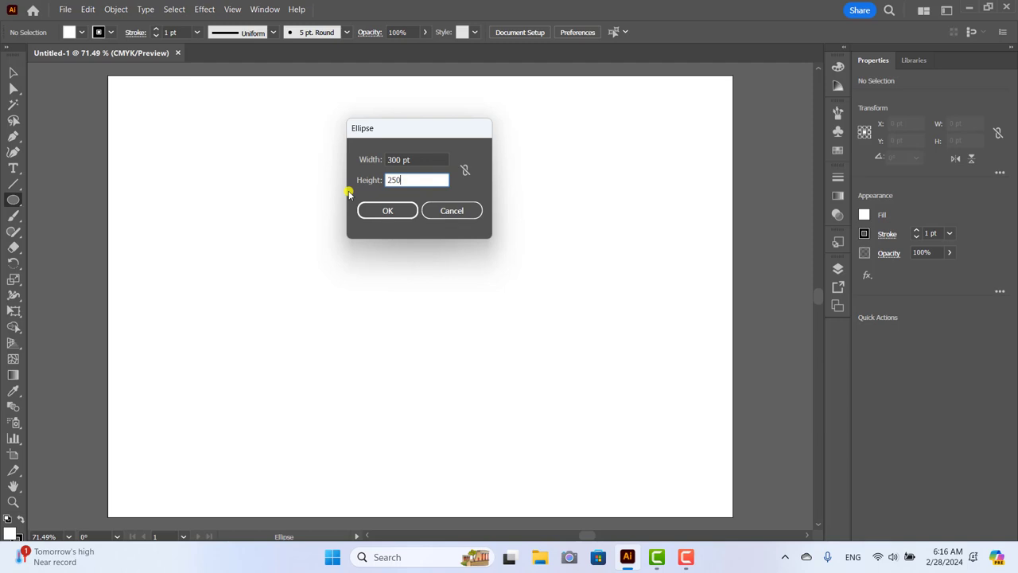
pyautogui.click(385, 211)
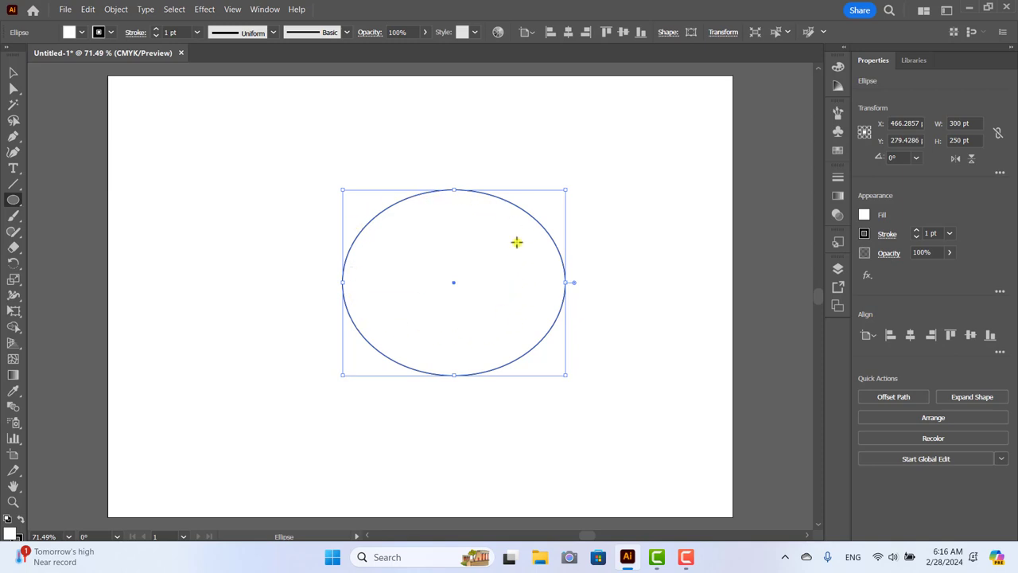
pyautogui.click(14, 72)
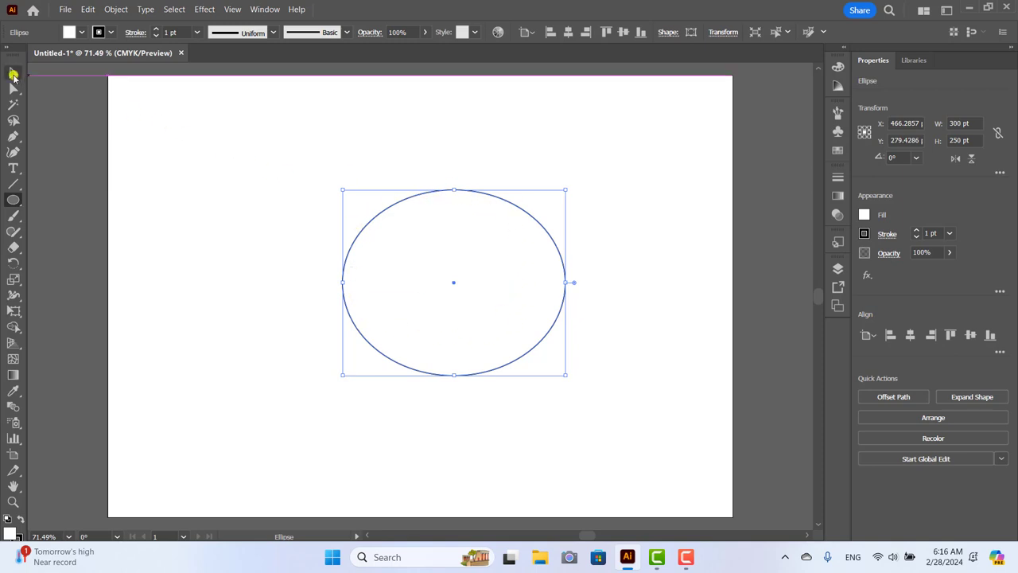
# Step: Delete the 300 × 250 pt ellipse, then draw and undo a wide, flat test ellipse
pyautogui.press('Delete')
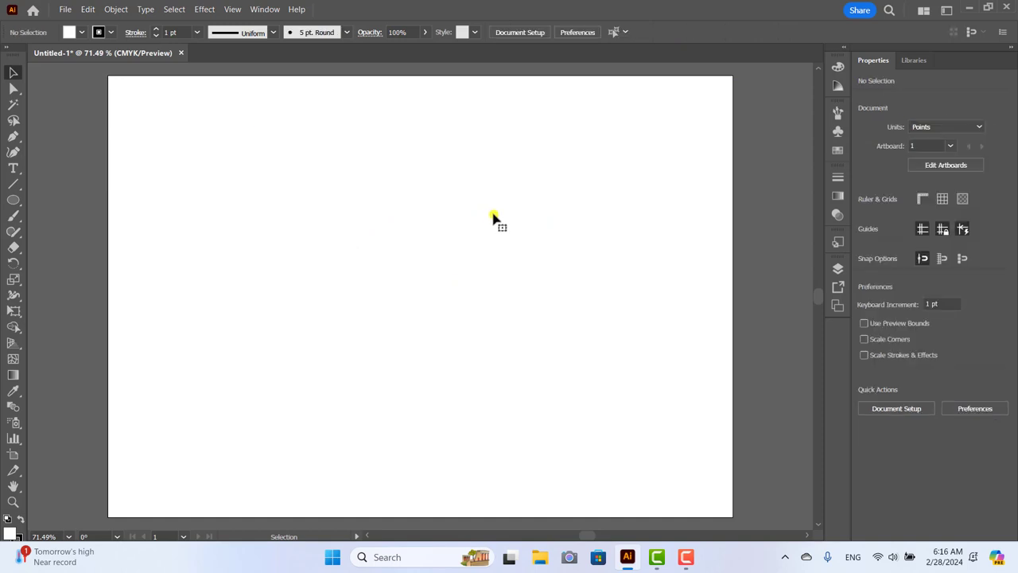
pyautogui.click(13, 200)
pyautogui.moveTo(230, 172)
pyautogui.mouseDown()
pyautogui.moveTo(638, 200)
pyautogui.moveTo(625, 324)
pyautogui.moveTo(546, 348)
pyautogui.moveTo(352, 337)
pyautogui.moveTo(603, 342)
pyautogui.moveTo(613, 285)
pyautogui.mouseUp()
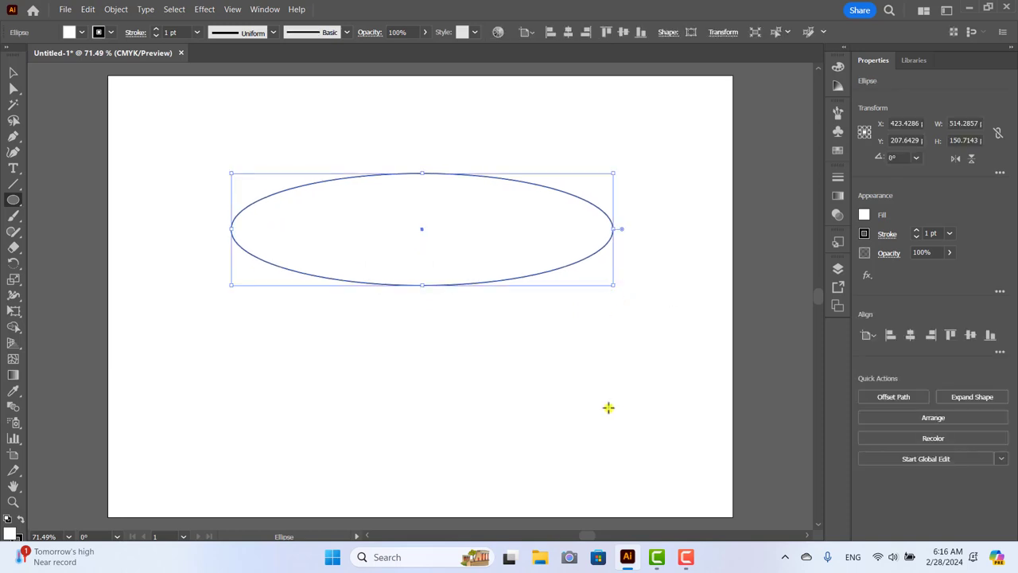
pyautogui.hotkey('ctrl', 'z')
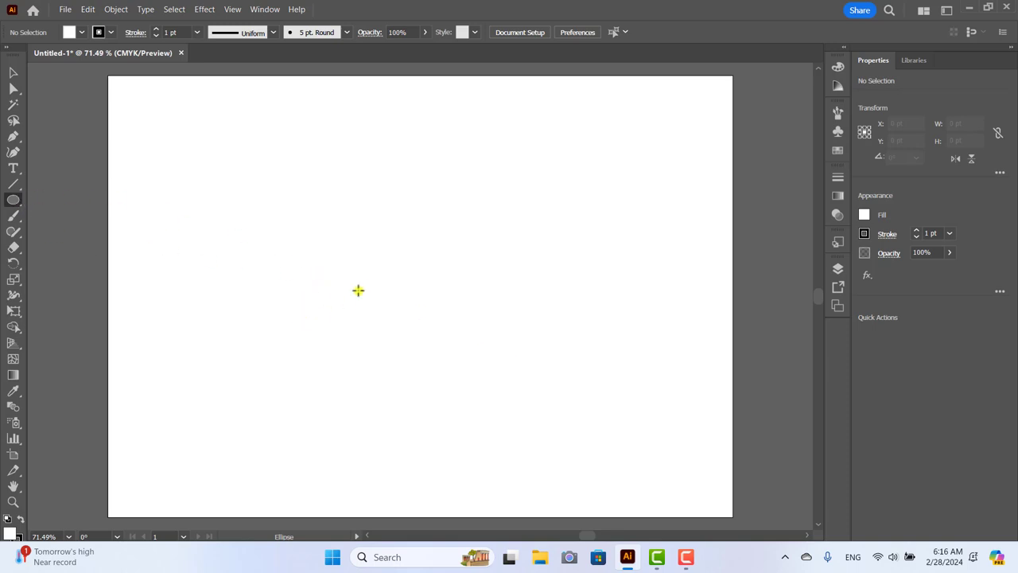
# Step: Draw a 280 pt test circle and delete it
pyautogui.moveTo(287, 204)
pyautogui.mouseDown()
pyautogui.moveTo(379, 308)
pyautogui.moveTo(509, 411)
pyautogui.moveTo(390, 271)
pyautogui.moveTo(568, 413)
pyautogui.moveTo(454, 302)
pyautogui.moveTo(538, 371)
pyautogui.moveTo(464, 302)
pyautogui.moveTo(505, 347)
pyautogui.moveTo(488, 326)
pyautogui.moveTo(495, 331)
pyautogui.mouseUp()
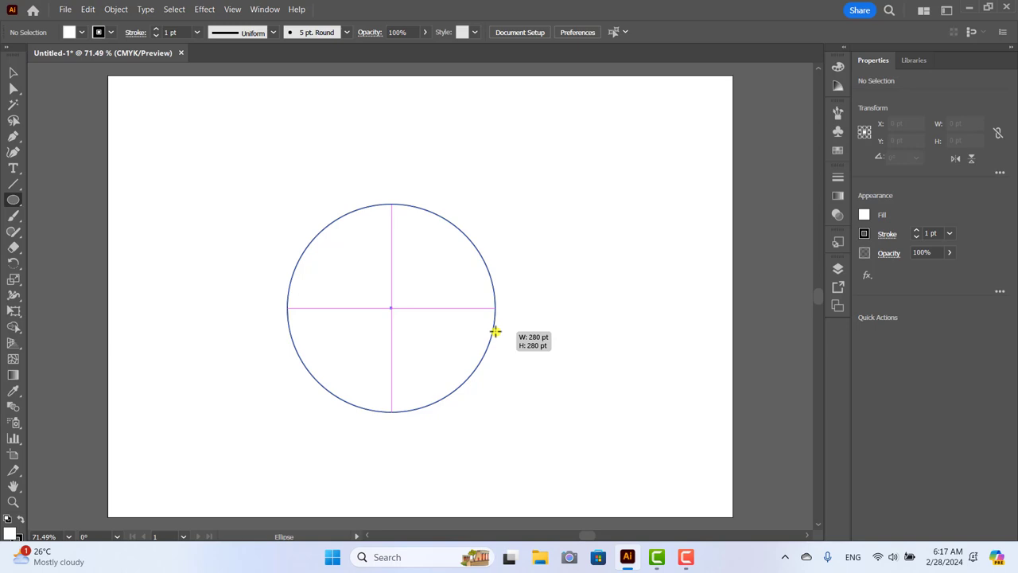
pyautogui.moveTo(495, 331); pyautogui.dragTo(494, 332)
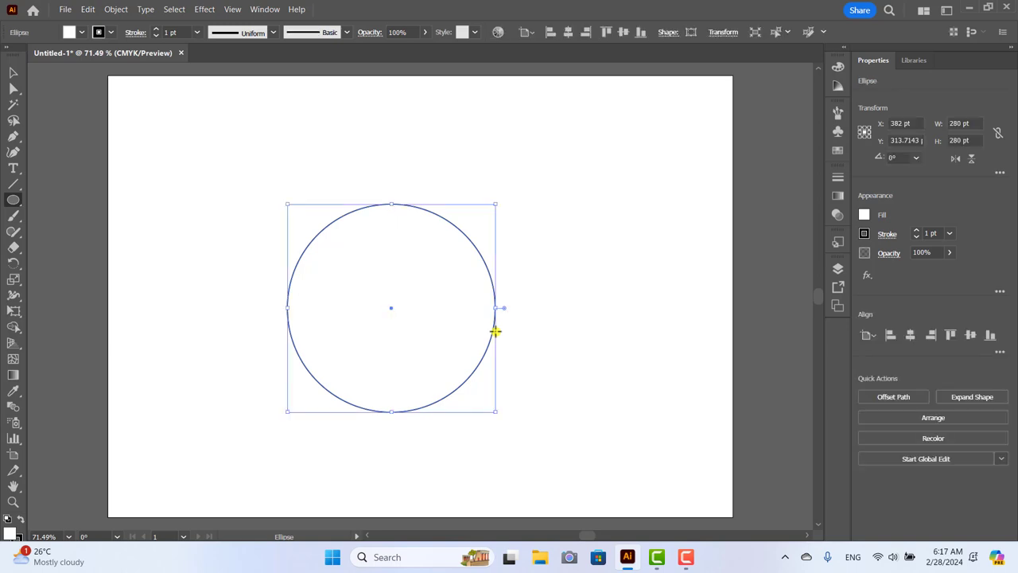
pyautogui.press('Delete')
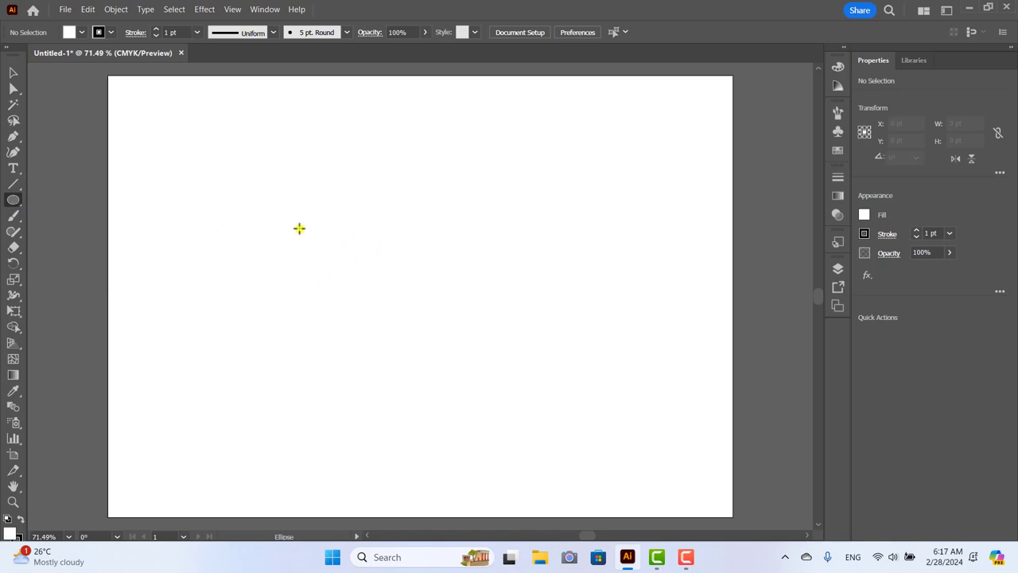
# Step: Undo a near-circular attempt, then draw a 308.57 pt circle from its centre, upper left
pyautogui.moveTo(289, 216)
pyautogui.mouseDown()
pyautogui.moveTo(375, 284)
pyautogui.moveTo(342, 238)
pyautogui.mouseUp()
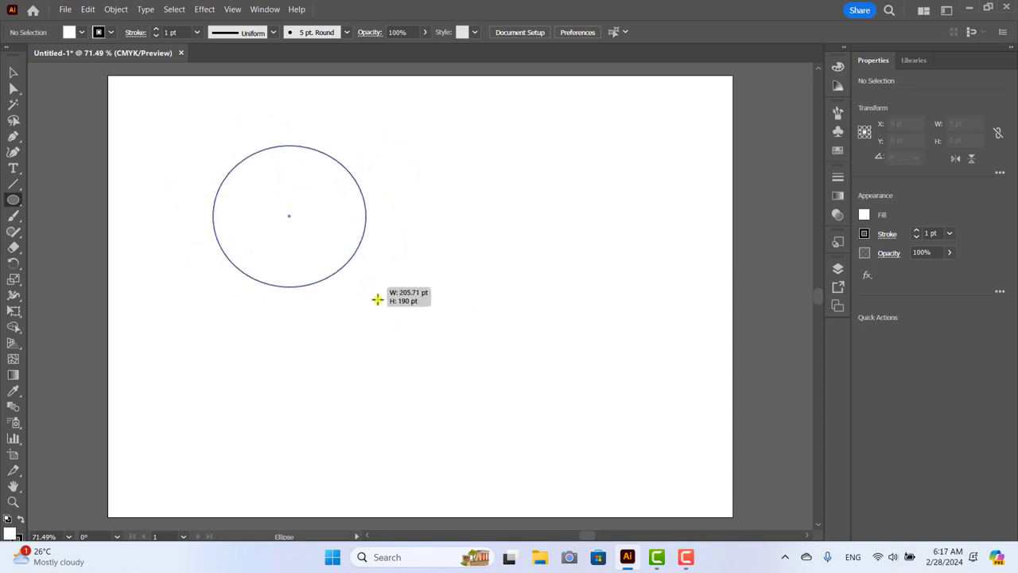
pyautogui.moveTo(342, 239); pyautogui.dragTo(392, 310)
pyautogui.hotkey('ctrl', 'z')
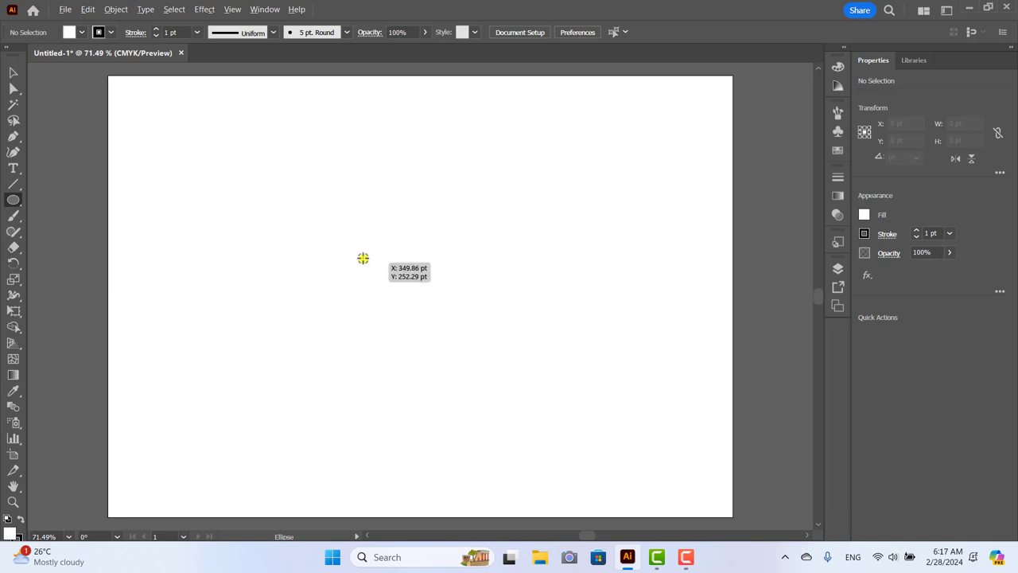
pyautogui.moveTo(338, 231)
pyautogui.mouseDown()
pyautogui.moveTo(408, 274)
pyautogui.moveTo(414, 253)
pyautogui.moveTo(466, 291)
pyautogui.moveTo(405, 243)
pyautogui.moveTo(452, 281)
pyautogui.mouseUp()
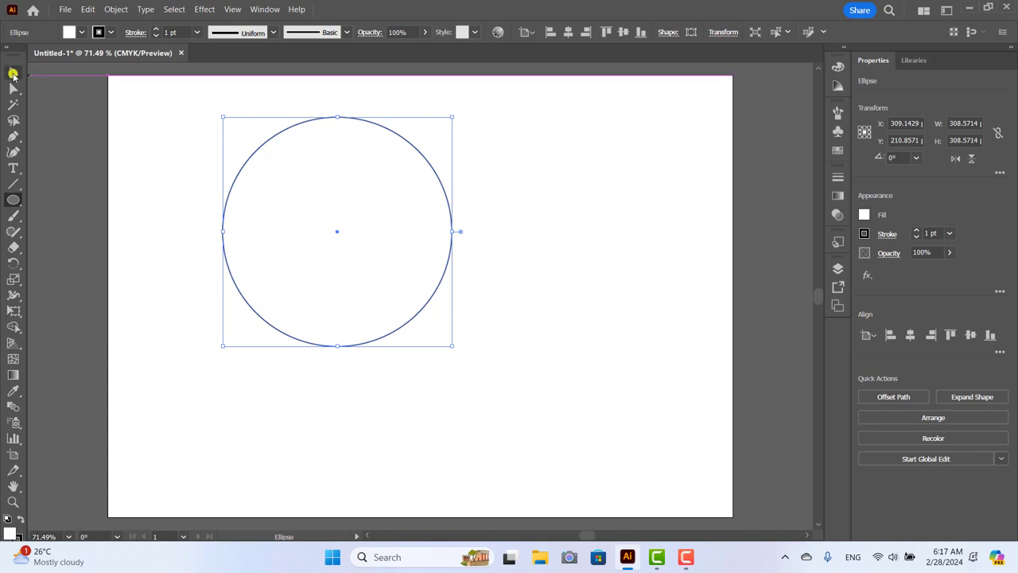
pyautogui.click(13, 74)
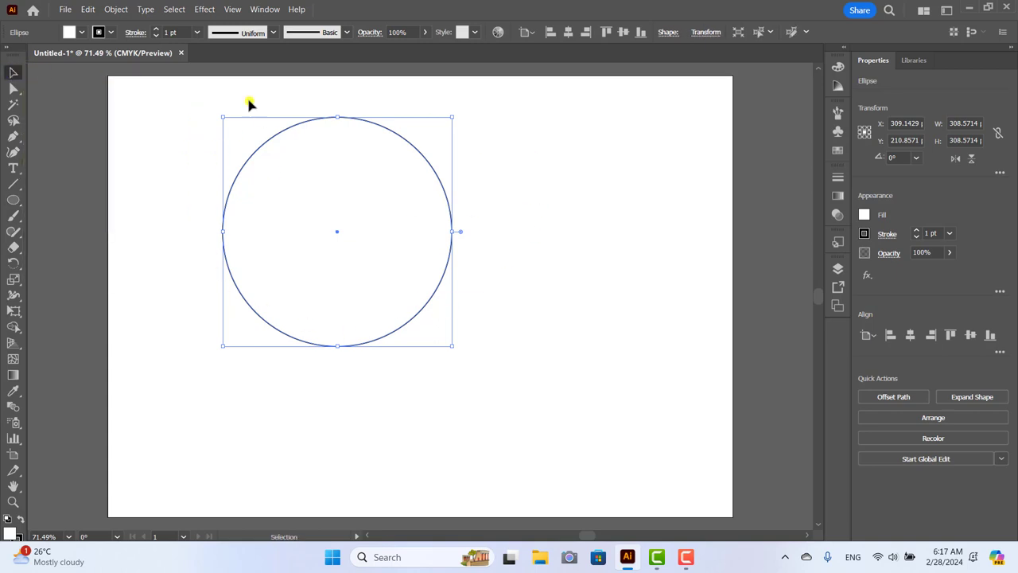
# Step: Fill the circle with cyan, give it an 8 pt red stroke, and drag it toward the centre
pyautogui.click(560, 173)
pyautogui.click(367, 118)
pyautogui.click(81, 32)
pyautogui.click(74, 55)
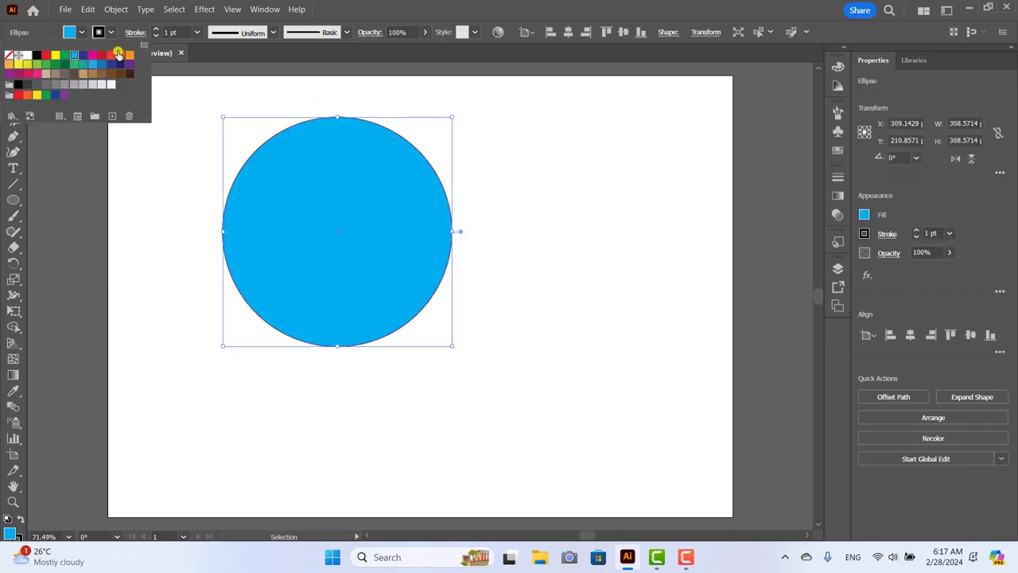
pyautogui.click(110, 32)
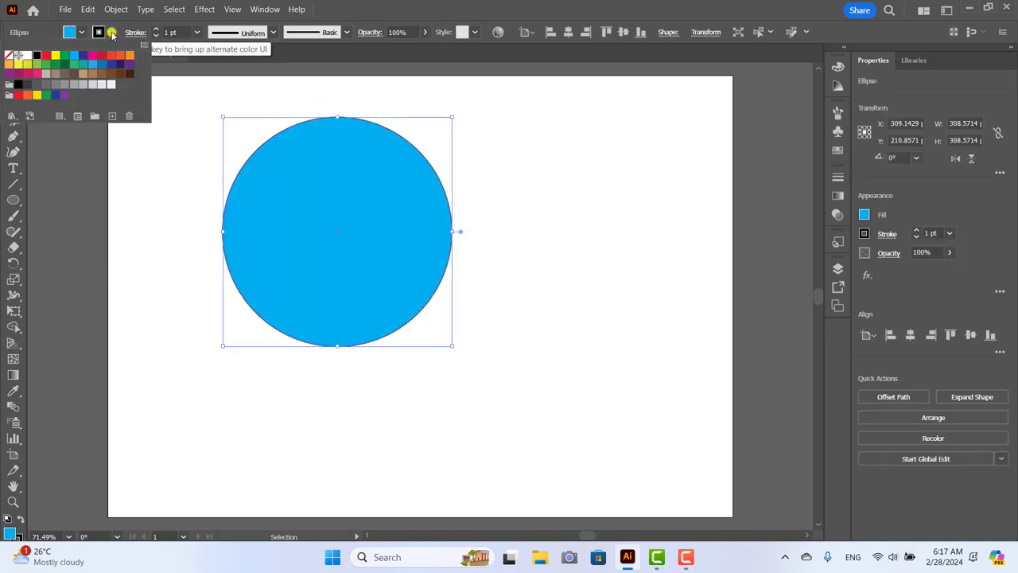
pyautogui.click(46, 55)
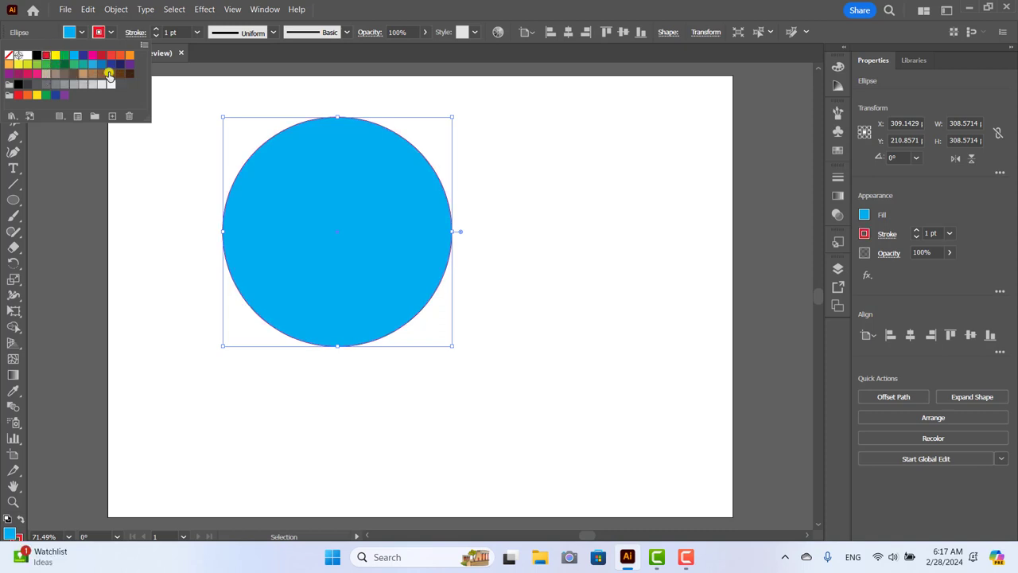
pyautogui.click(196, 32)
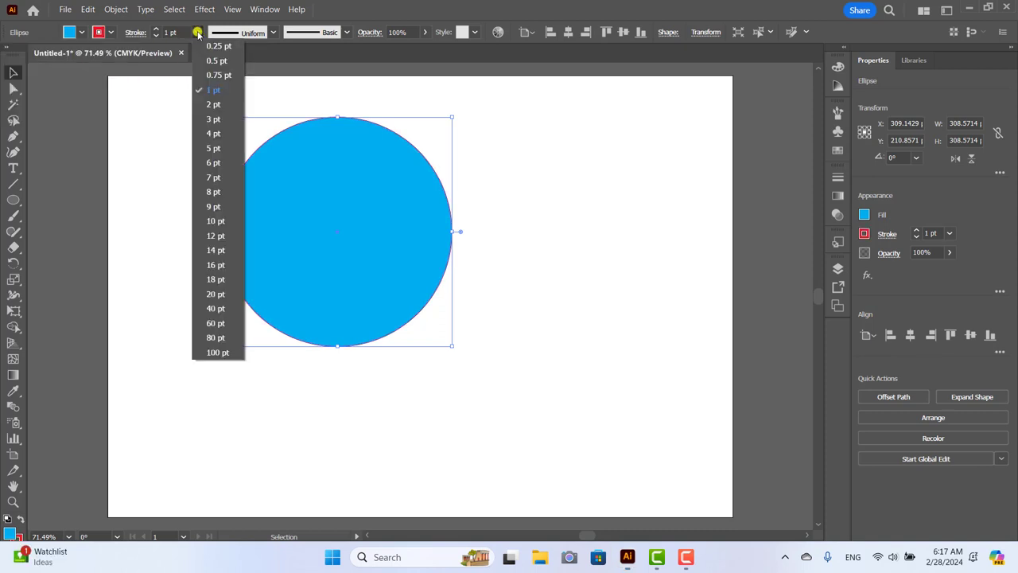
pyautogui.click(209, 192)
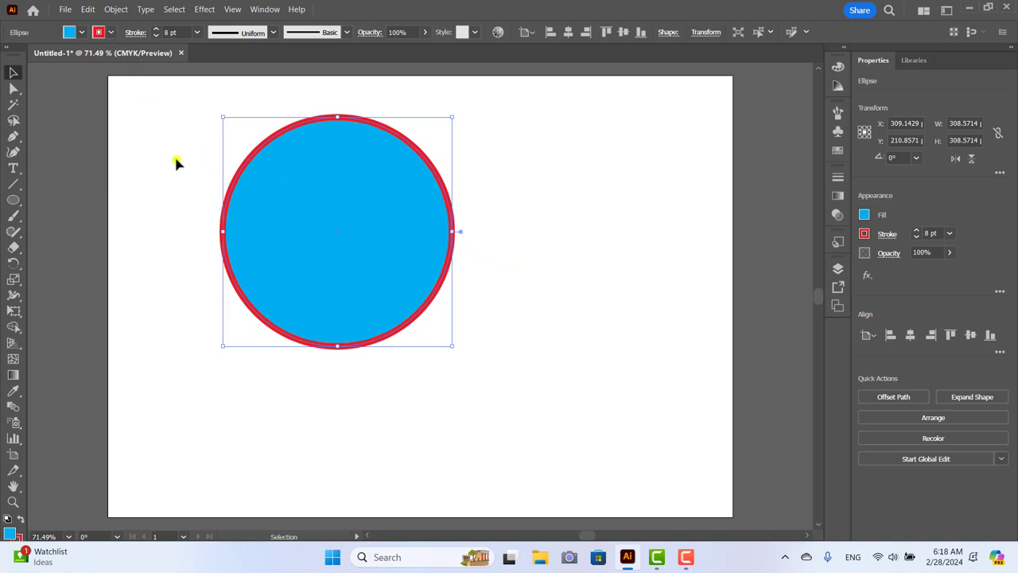
pyautogui.click(73, 96)
pyautogui.moveTo(300, 165)
pyautogui.mouseDown()
pyautogui.moveTo(420, 200)
pyautogui.moveTo(404, 213)
pyautogui.mouseUp()
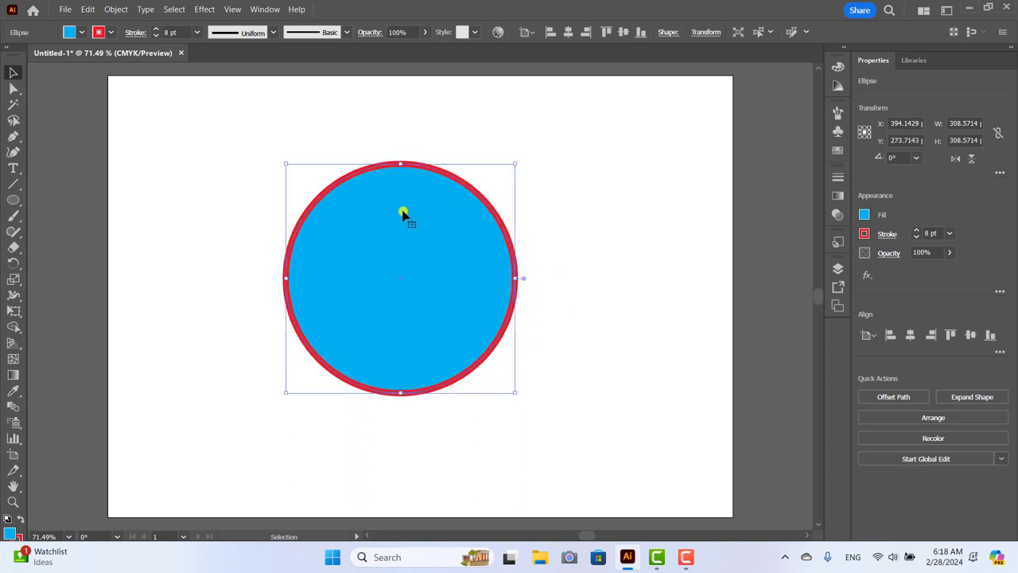